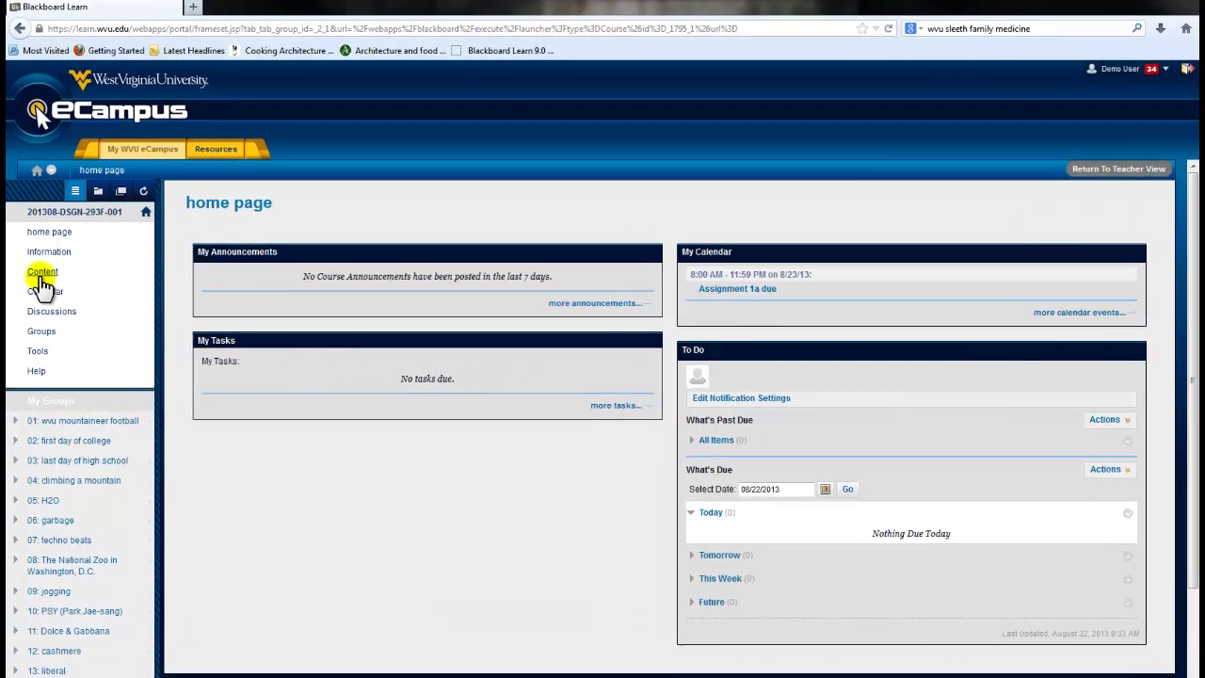
# Open assignment 1 from the wvu mountaineer football group folder in the course content
pyautogui.click(91, 279)
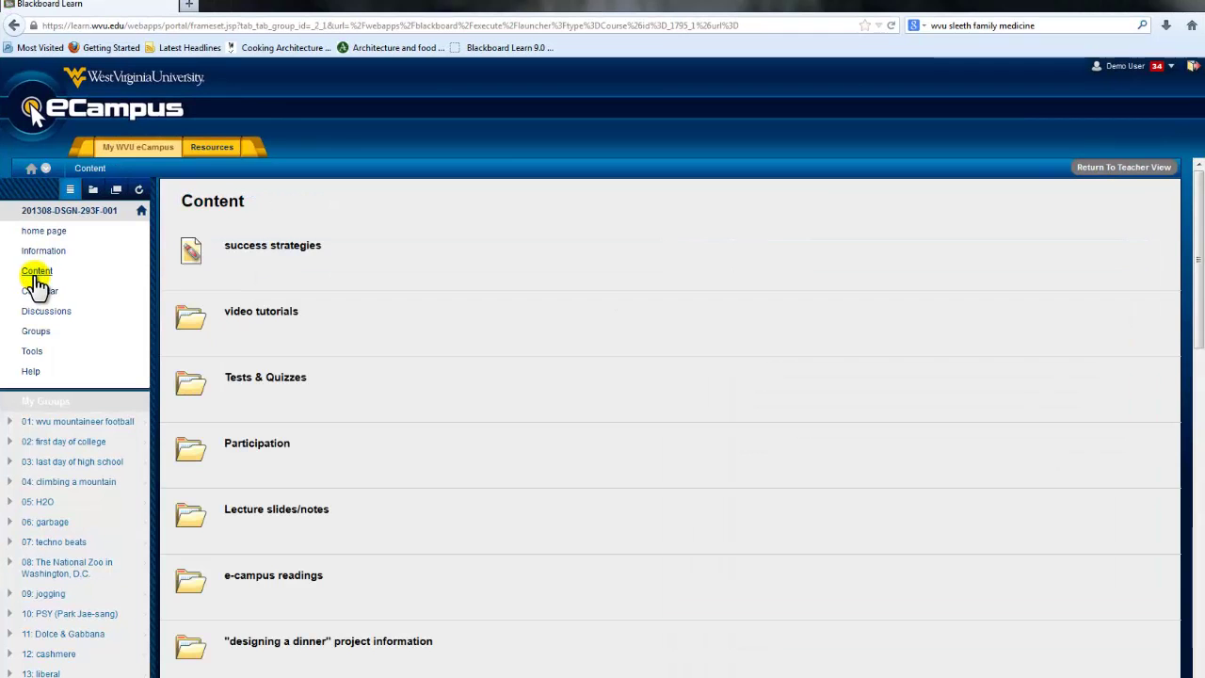
pyautogui.scroll(-2, 847, 331)
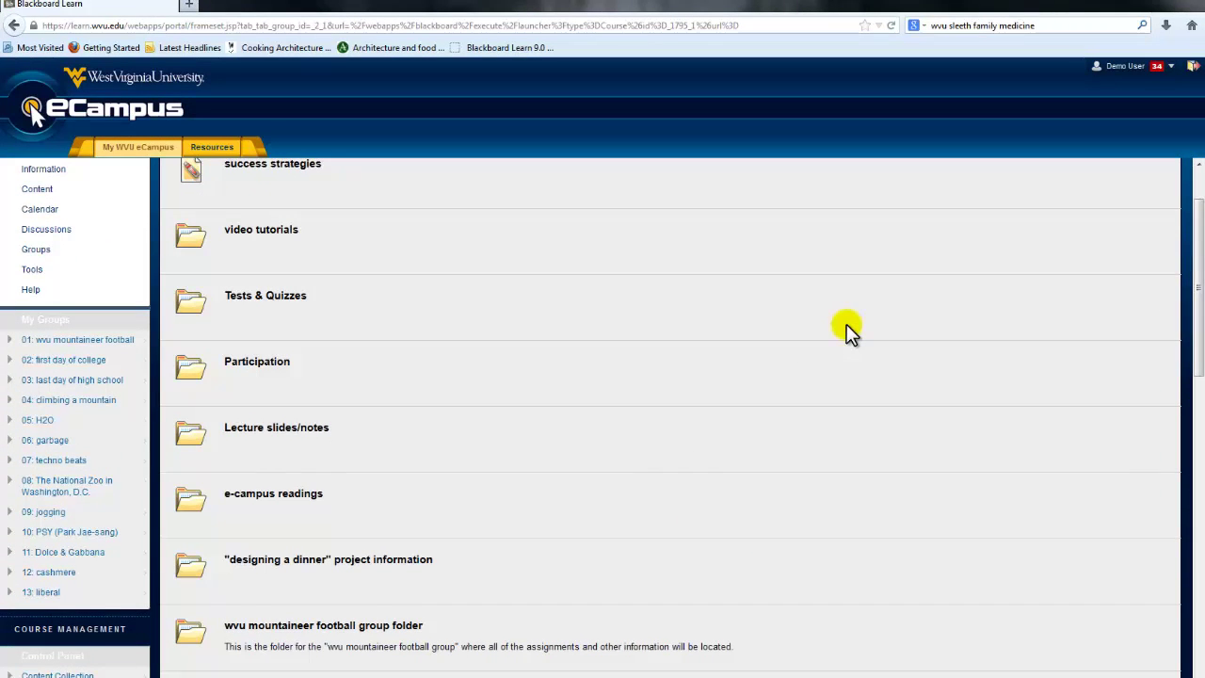
pyautogui.scroll(-1, 663, 350)
pyautogui.scroll(-5, 663, 351)
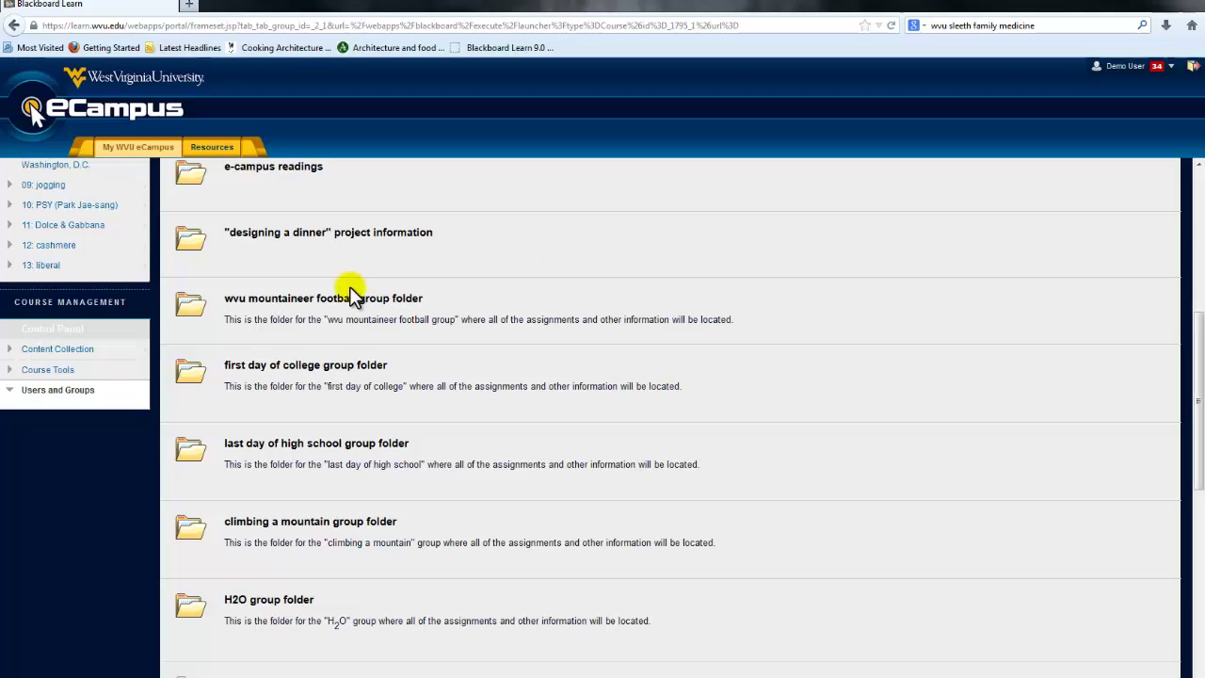
pyautogui.click(280, 309)
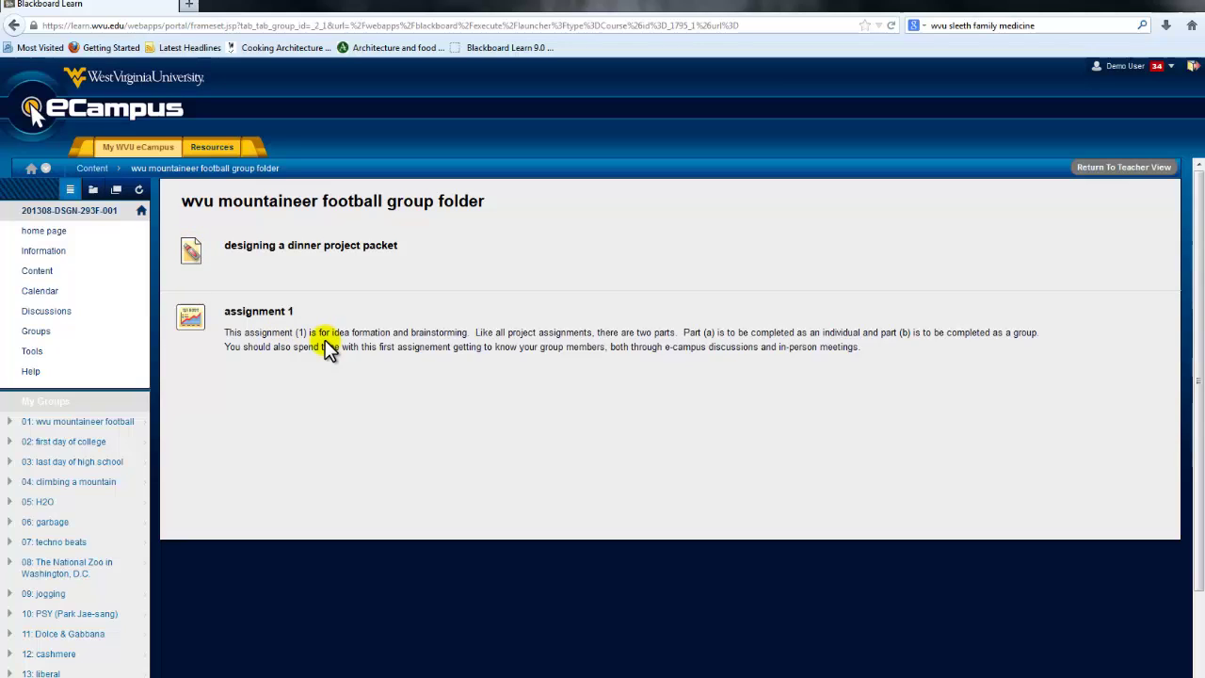
pyautogui.click(280, 312)
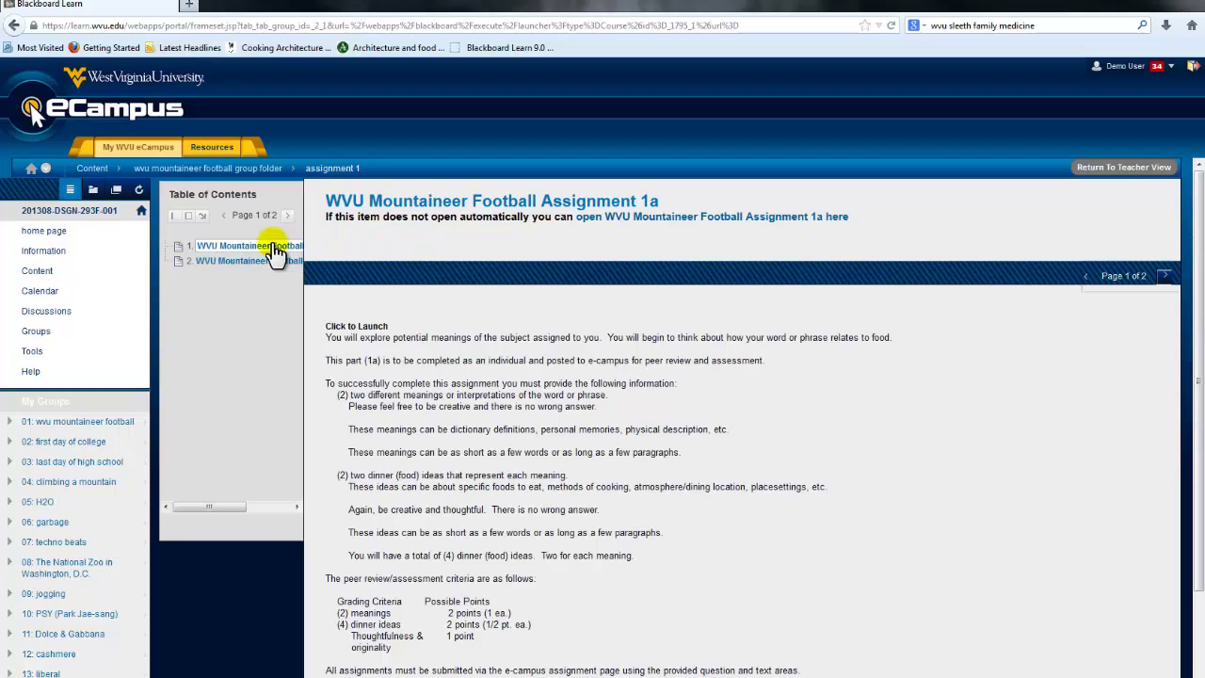
# Open WVU Mountaineer Football Assignment 1a from the table of contents and read through its description, grading criteria and dates
pyautogui.moveTo(216, 503); pyautogui.dragTo(292, 510)
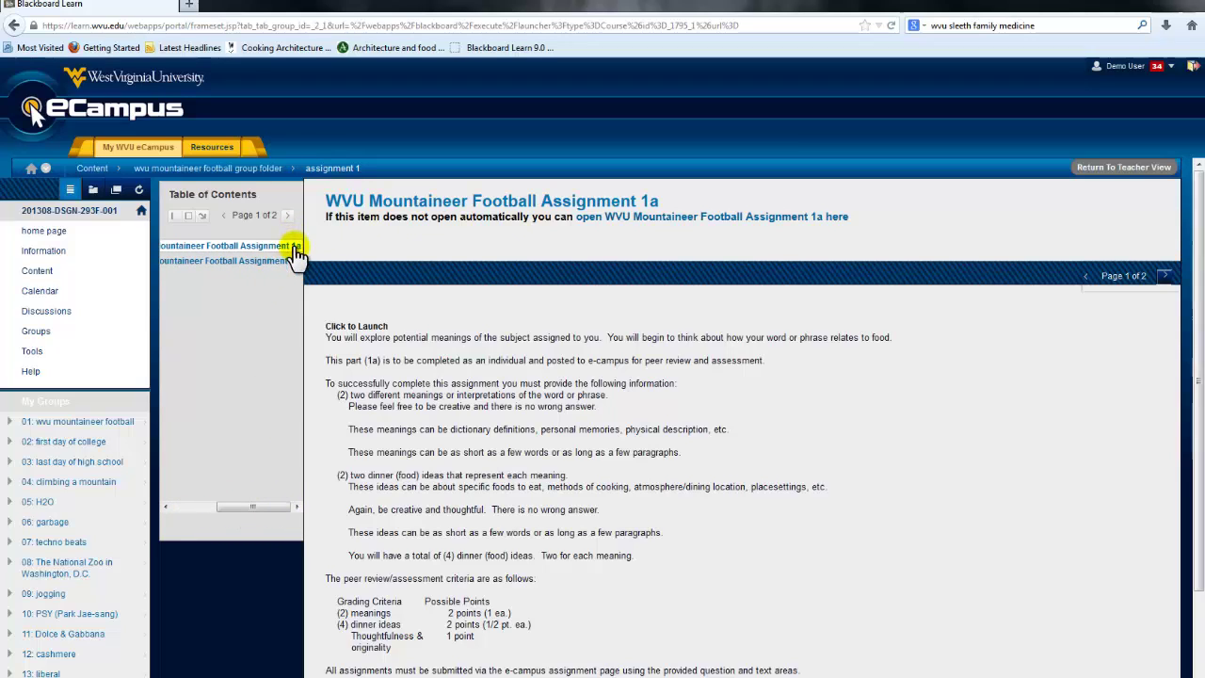
pyautogui.click(220, 249)
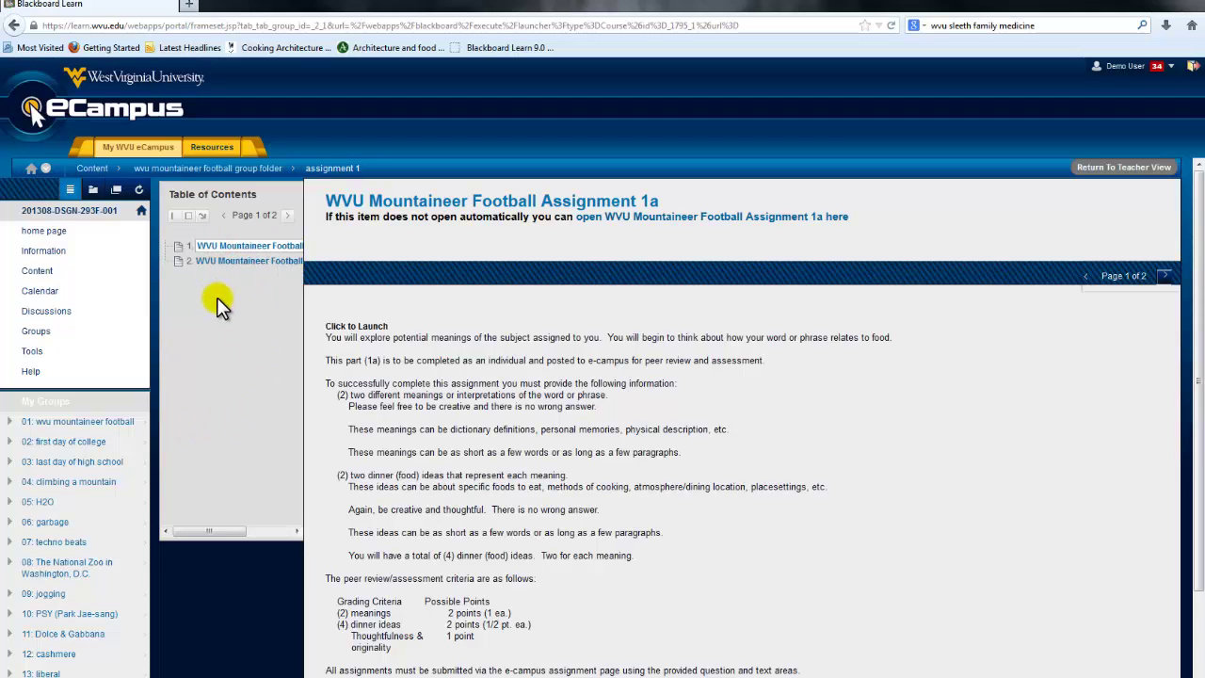
pyautogui.scroll(-2, 922, 416)
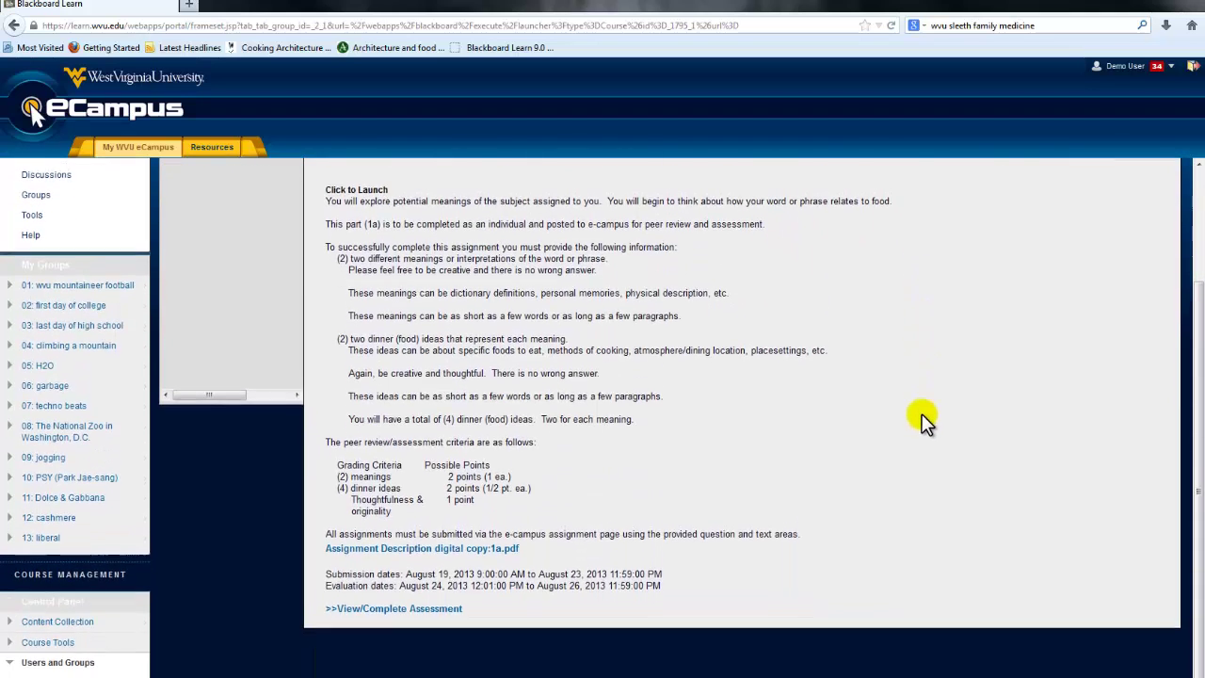
pyautogui.scroll(2, 922, 414)
pyautogui.scroll(-2, 922, 413)
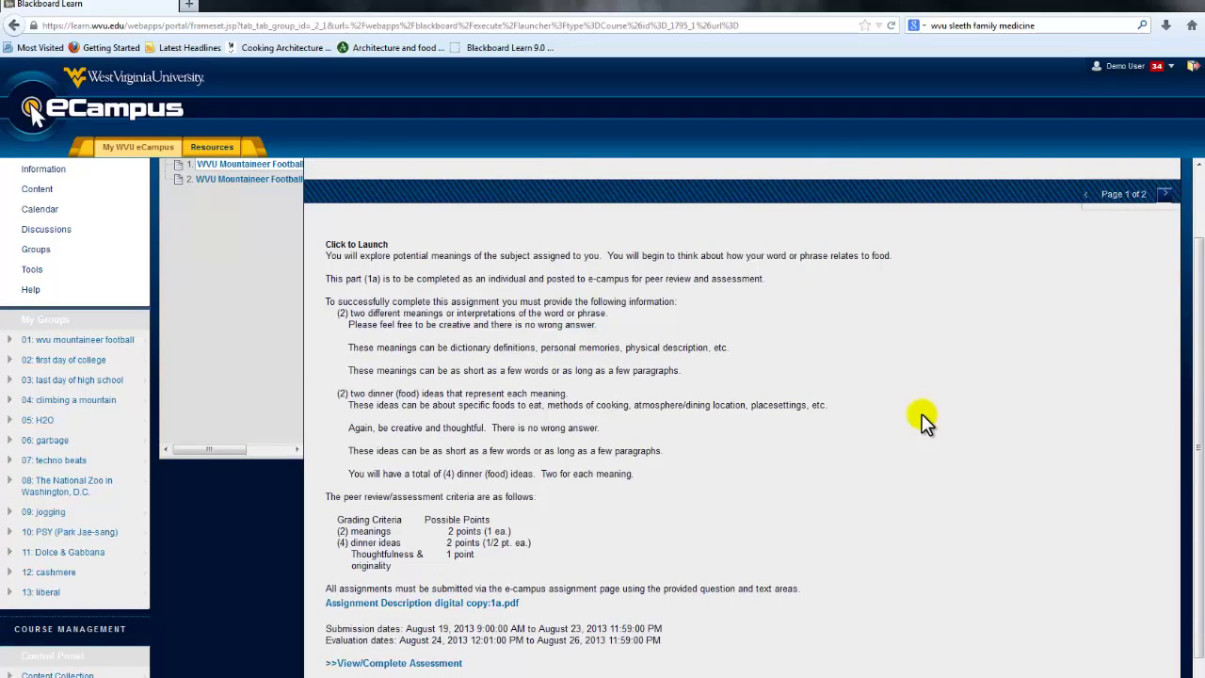
pyautogui.scroll(2, 640, 383)
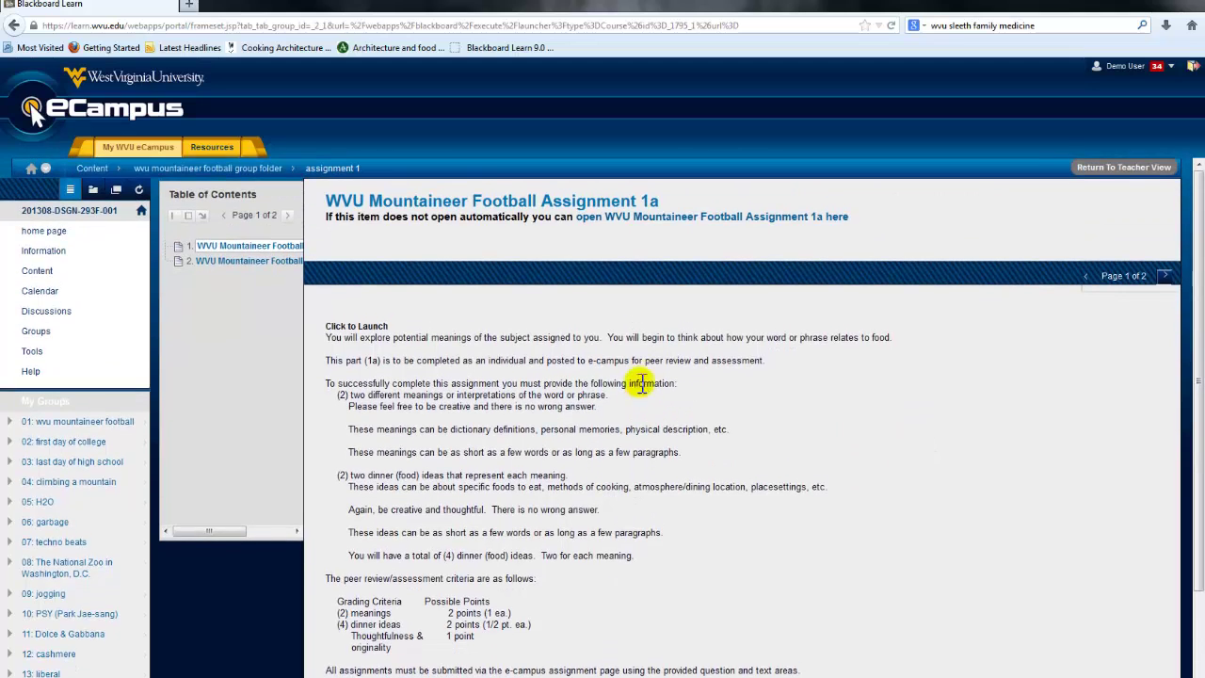
# Launch the WVU Mountaineer Football Assignment 1a assessment and open its submission preview
pyautogui.click(337, 330)
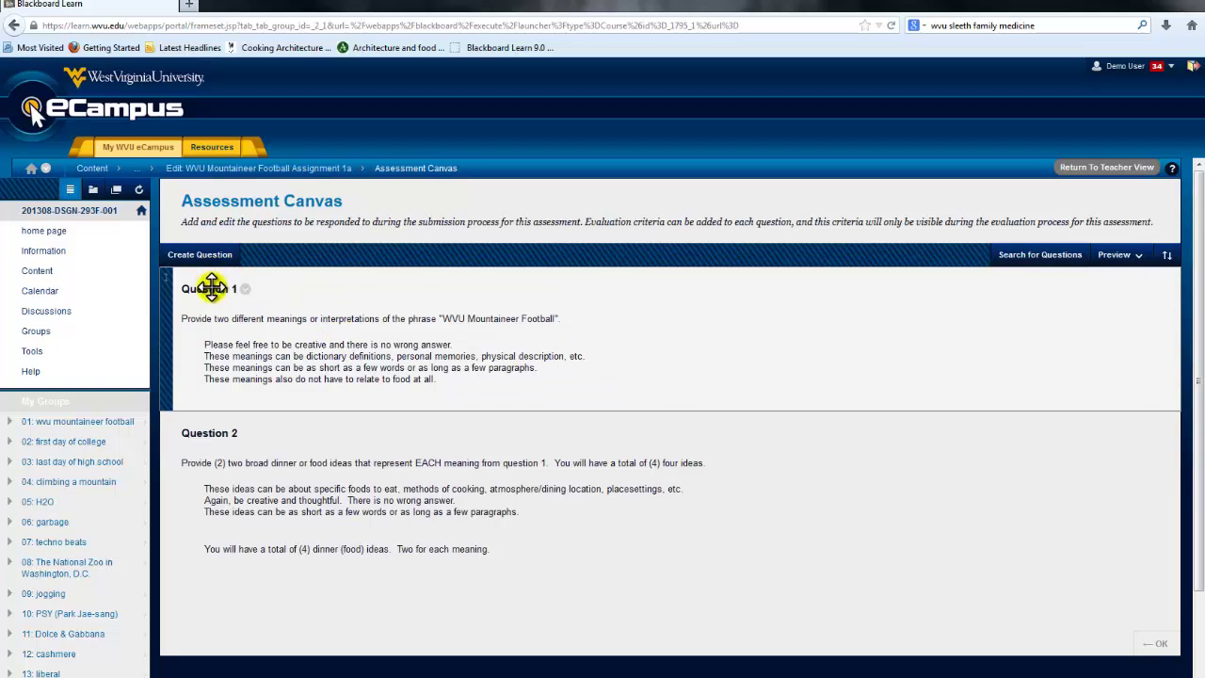
pyautogui.click(1114, 255)
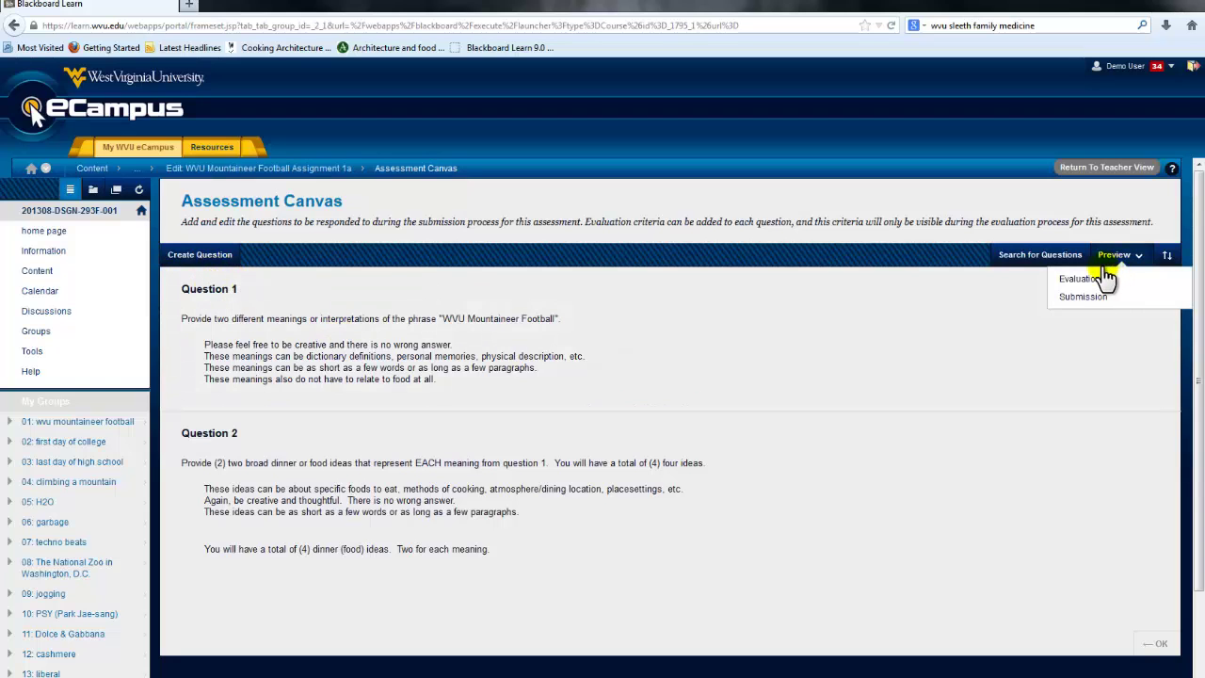
pyautogui.click(1083, 277)
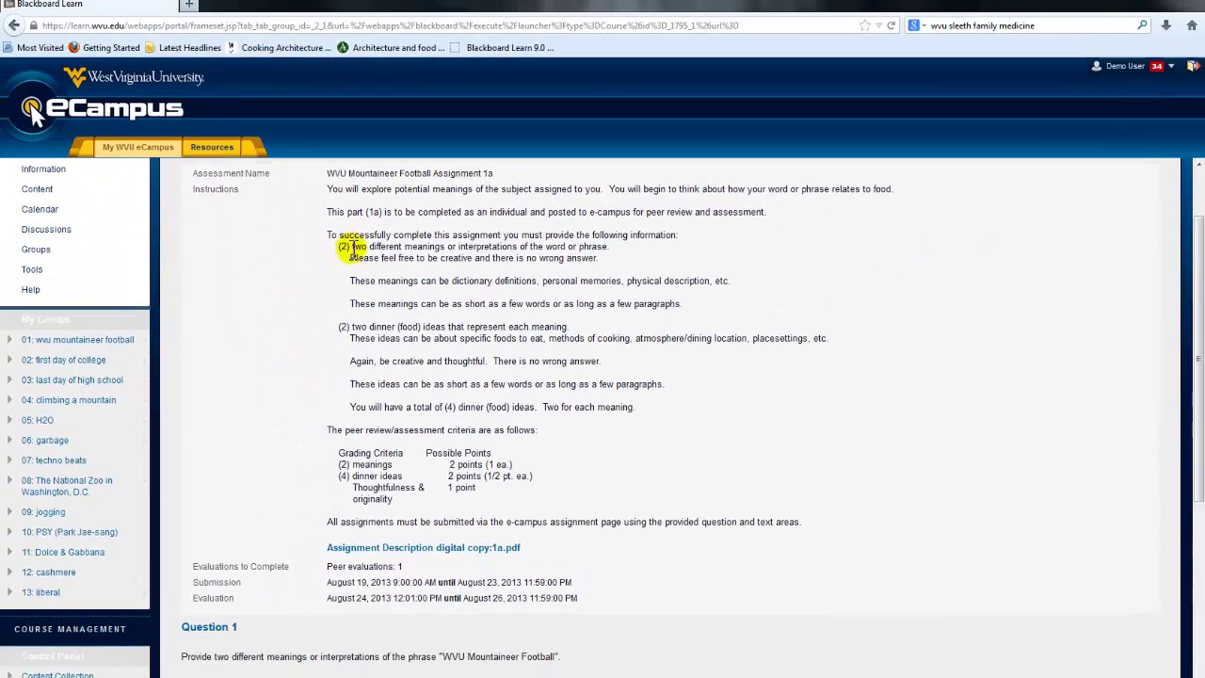
# Review the submission preview's instructions, the points for meanings and dinner ideas, and the questions to answer
pyautogui.scroll(-1, 347, 240)
pyautogui.scroll(2, 344, 283)
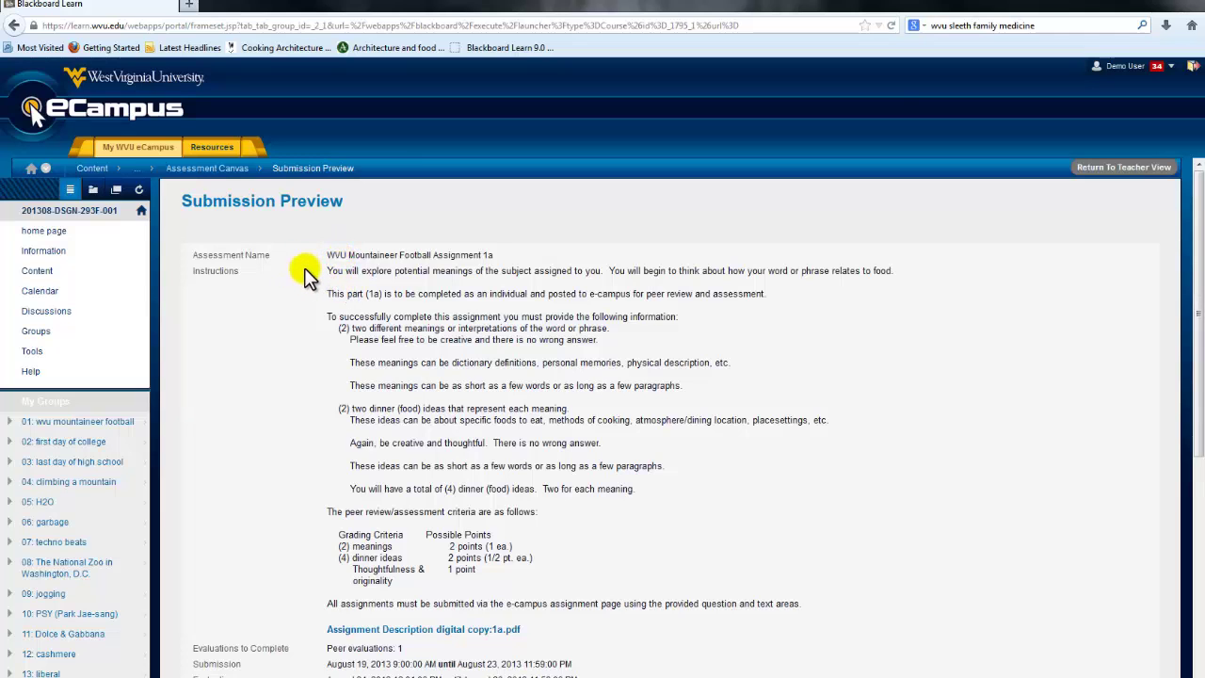
pyautogui.scroll(-3, 269, 287)
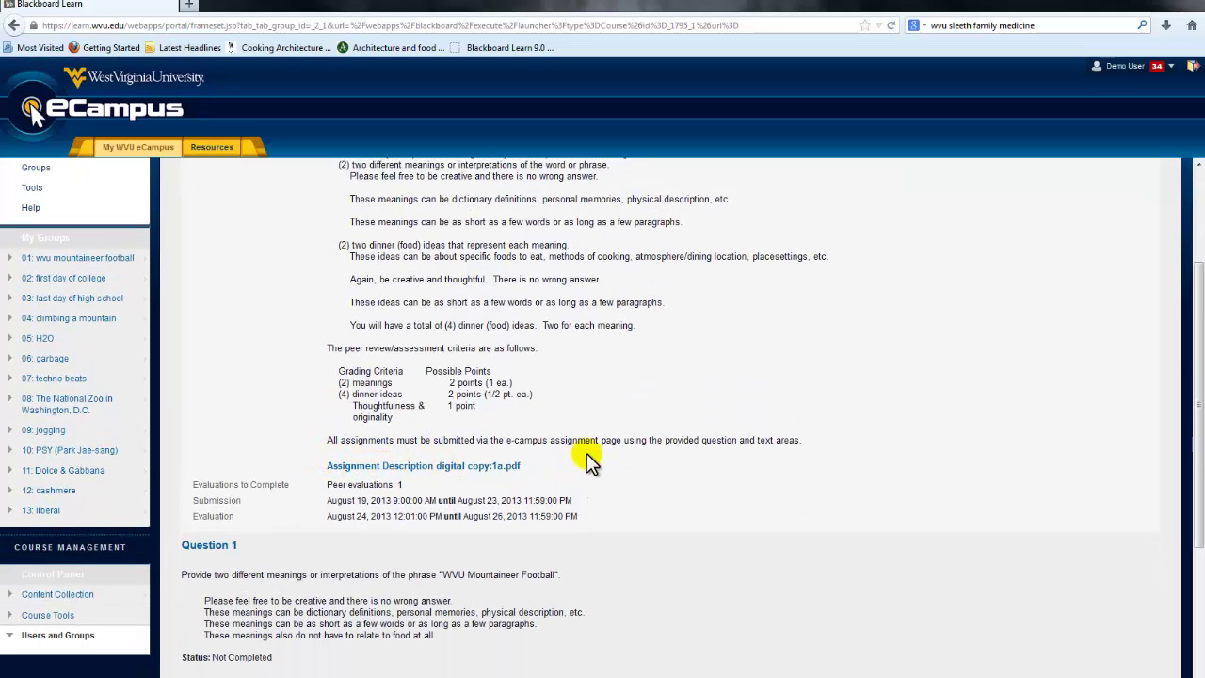
pyautogui.scroll(-2, 582, 457)
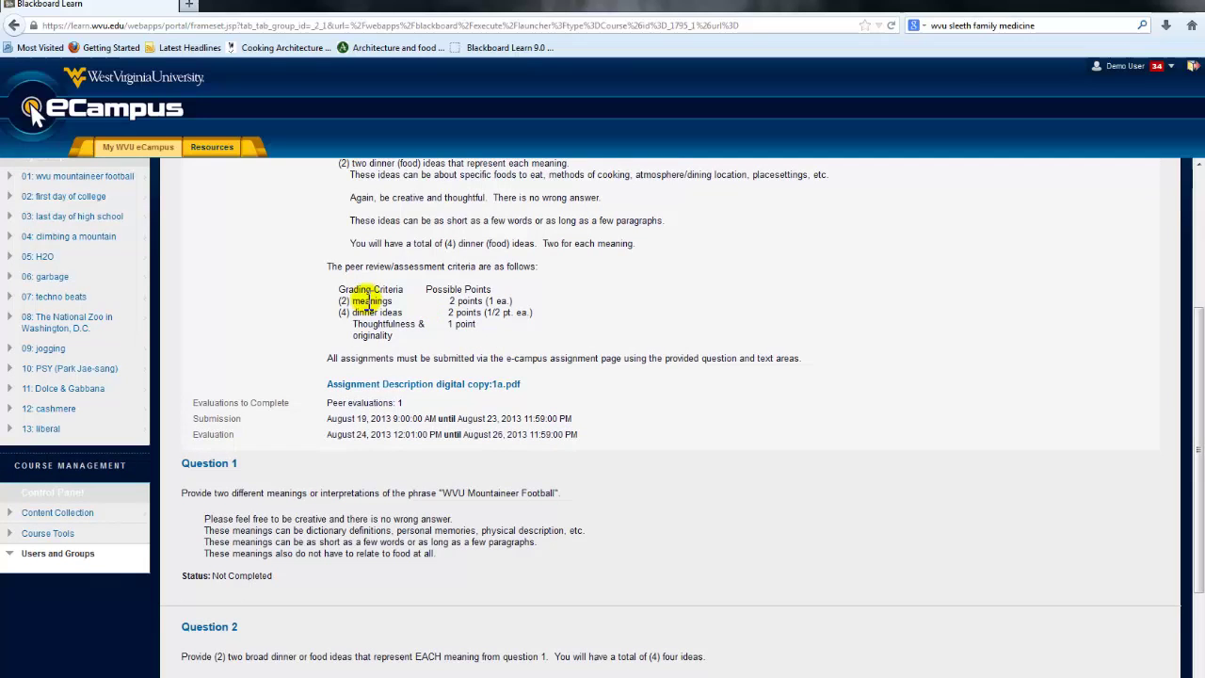
pyautogui.moveTo(366, 301); pyautogui.dragTo(473, 303)
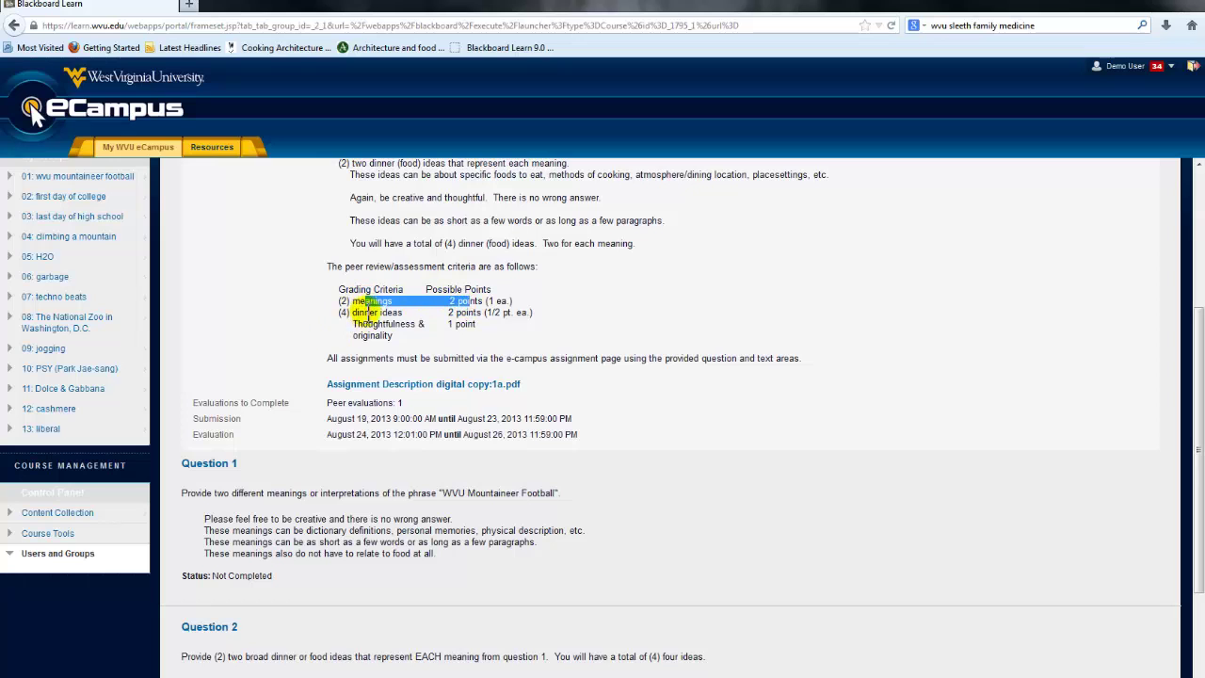
pyautogui.moveTo(363, 311); pyautogui.dragTo(442, 325)
pyautogui.scroll(-4, 330, 398)
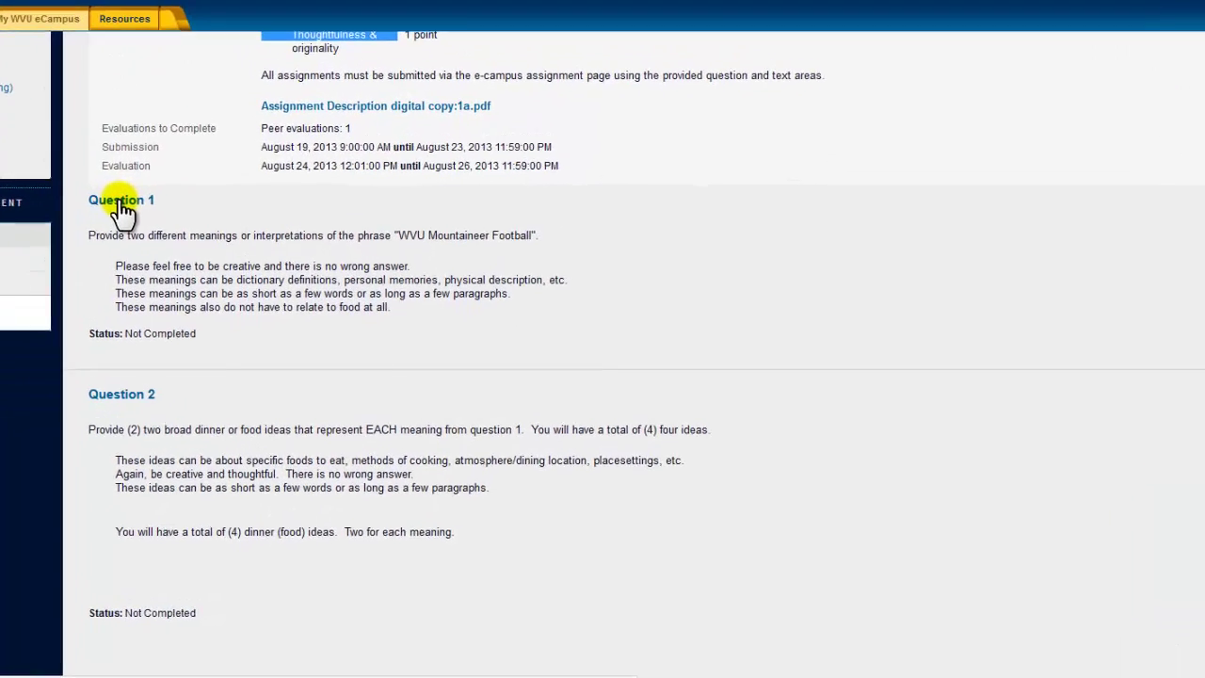
# Answer Question 1 with "Here is my response to this part of the question." and return to the question list
pyautogui.click(209, 303)
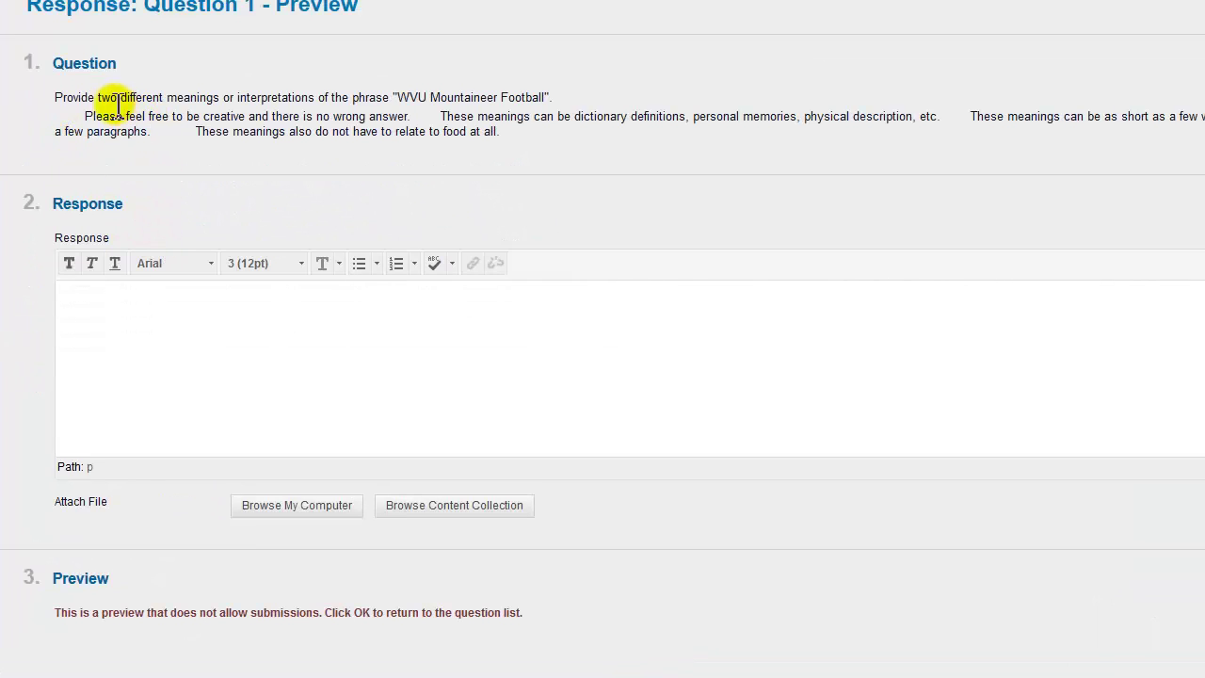
pyautogui.moveTo(75, 97); pyautogui.dragTo(345, 106)
pyautogui.click(345, 106)
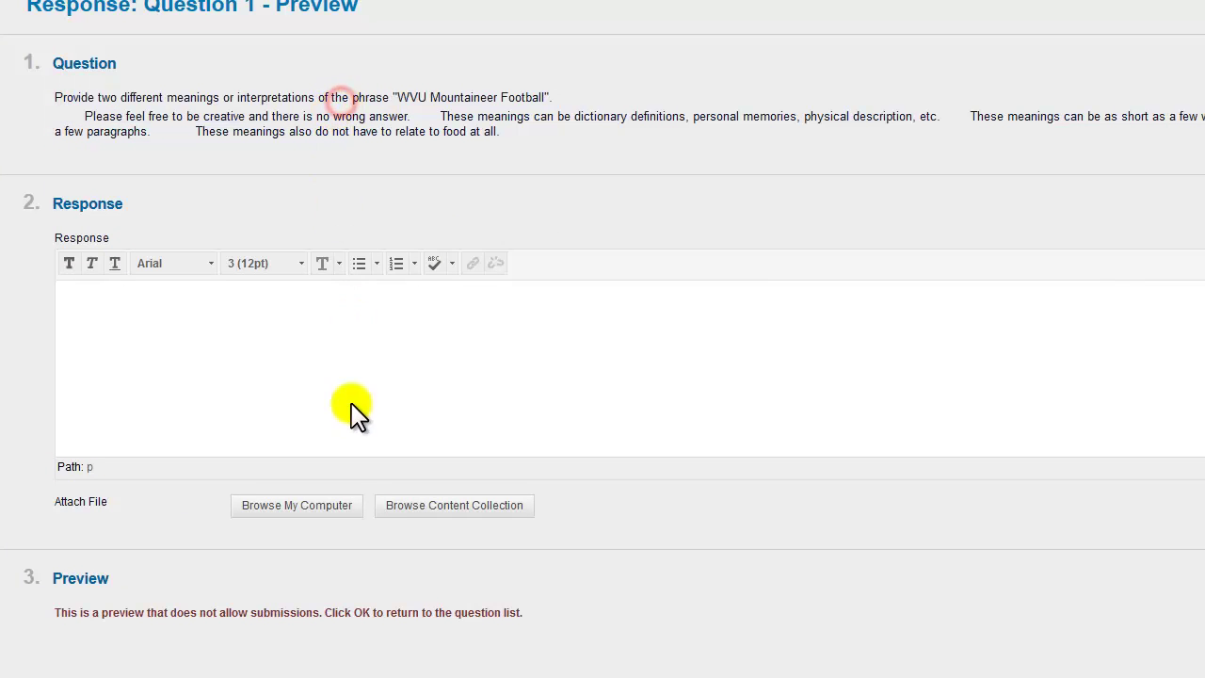
pyautogui.click(388, 337)
pyautogui.write('Here is ')
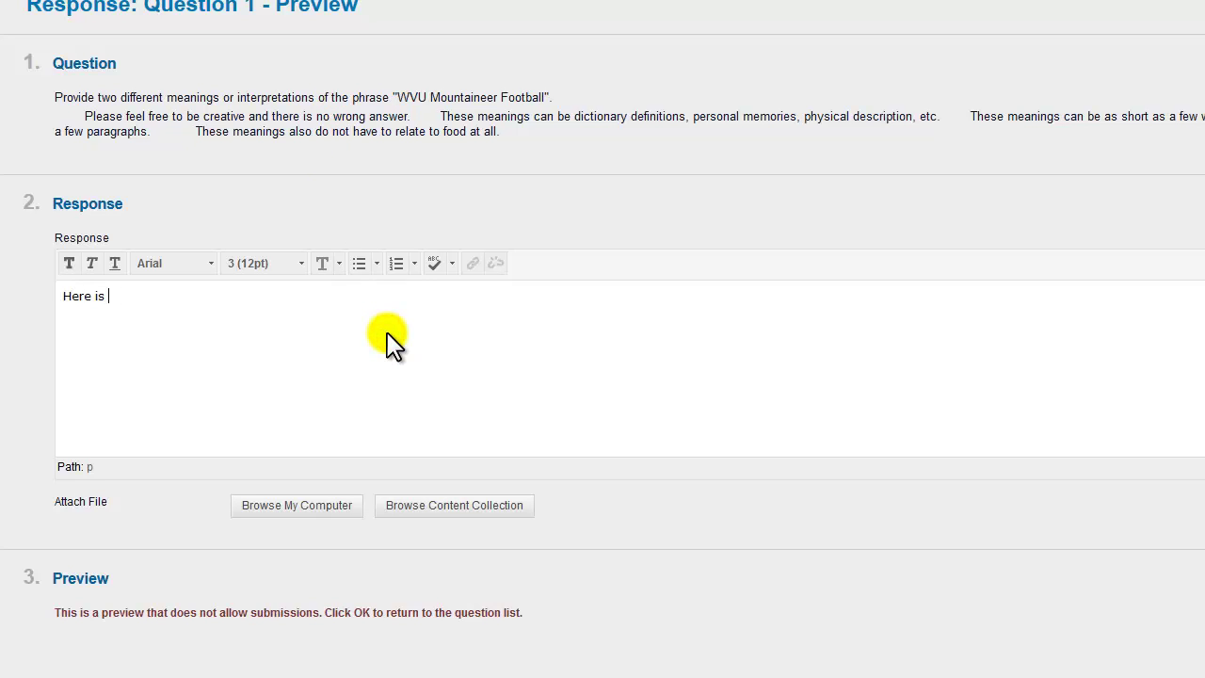
pyautogui.write('my response to this part of the question.')
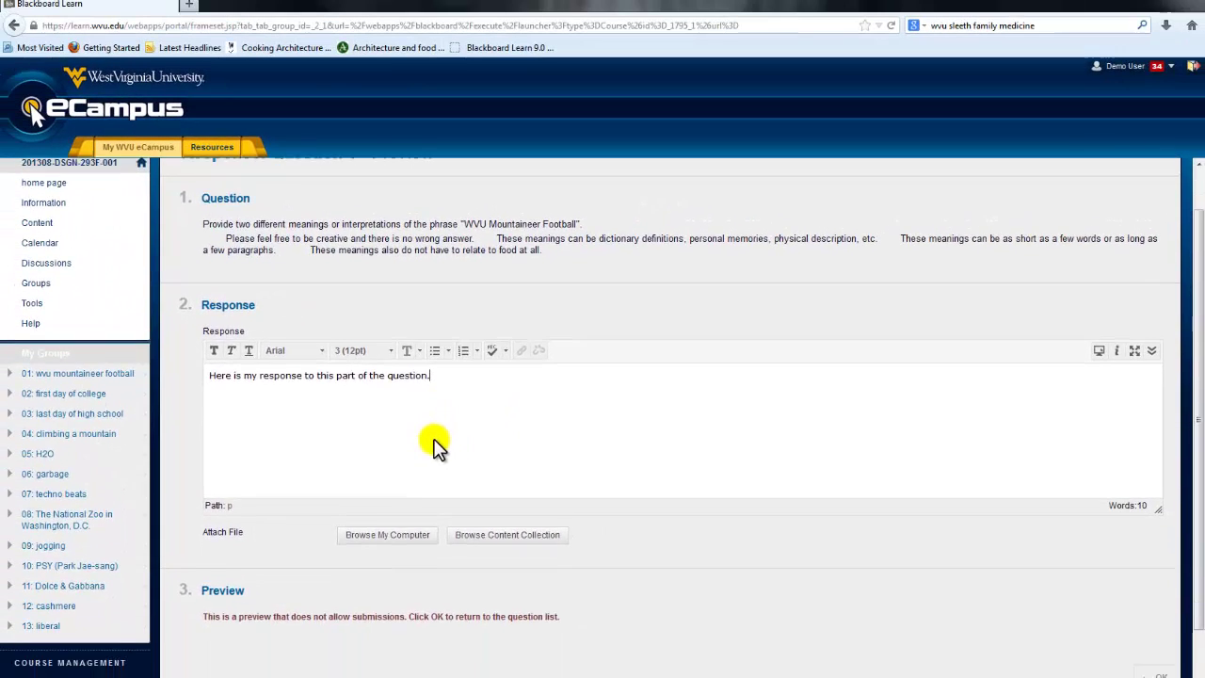
pyautogui.scroll(-2, 390, 343)
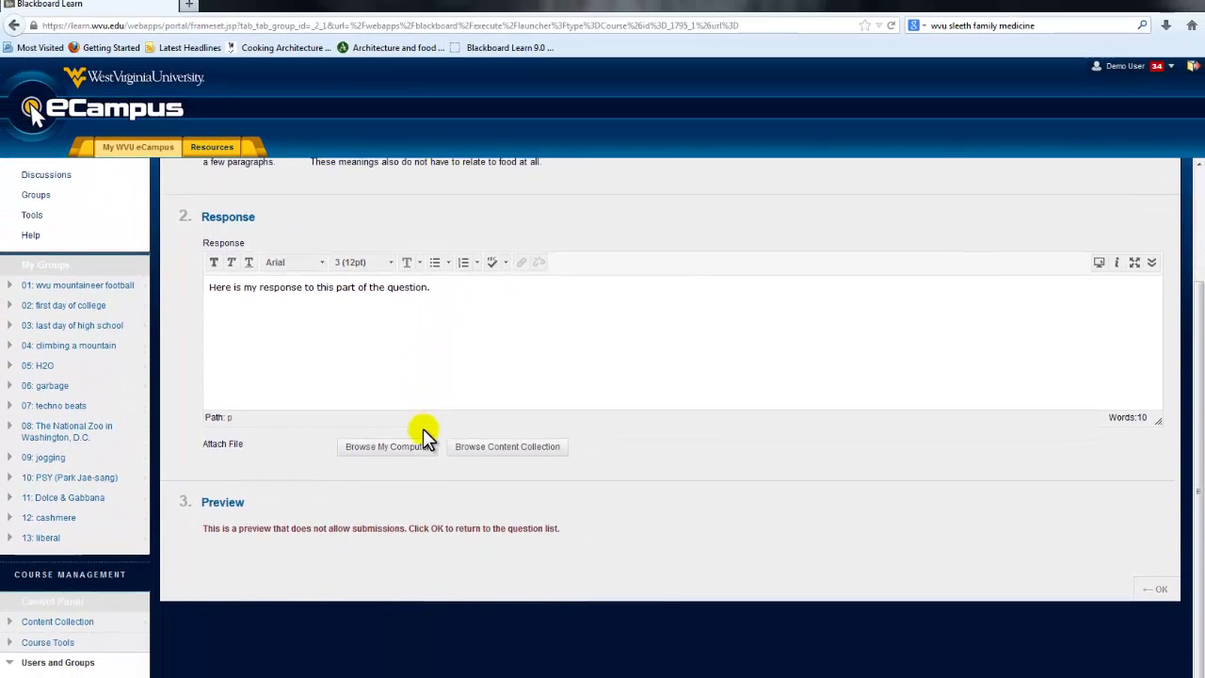
pyautogui.click(1151, 590)
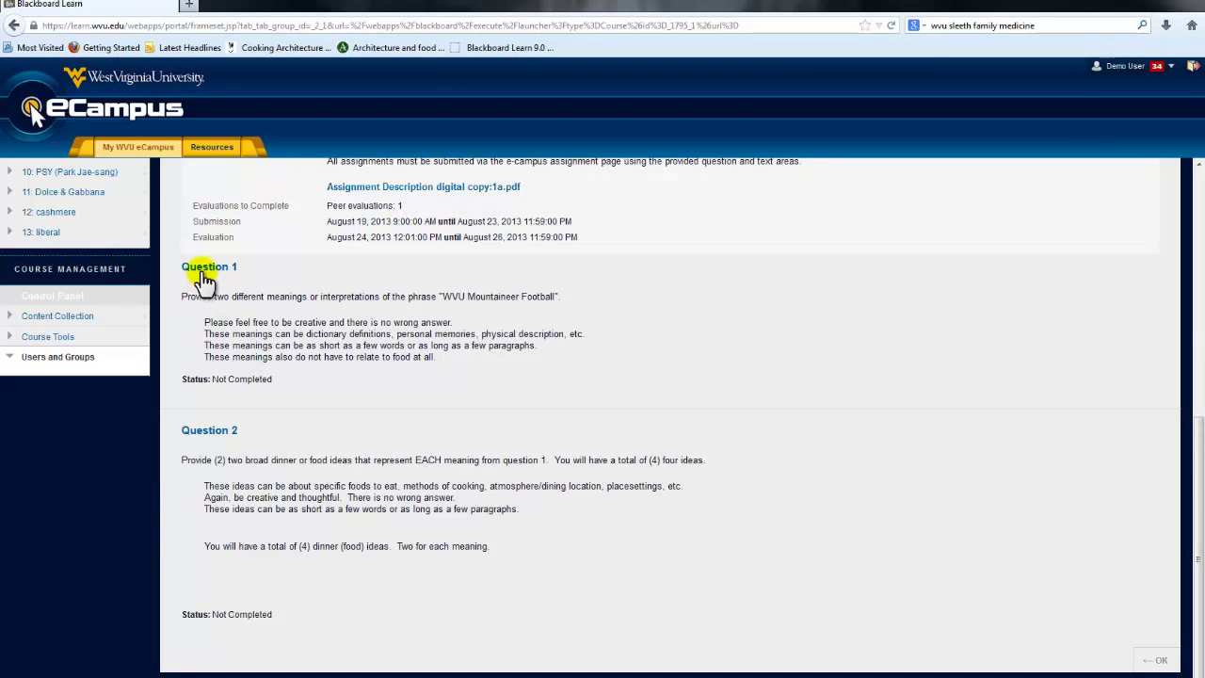
# View the response form for Question 2, leave it blank, and return to the Assessment Canvas
pyautogui.click(230, 435)
pyautogui.scroll(-3, 499, 386)
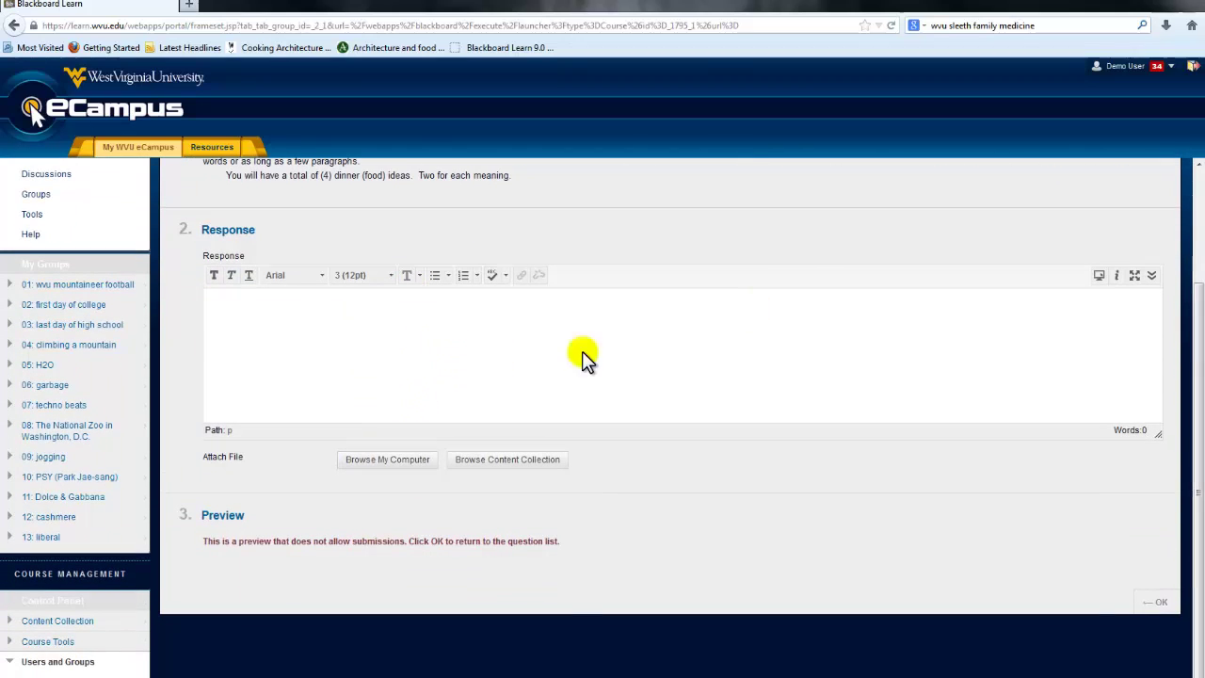
pyautogui.click(463, 330)
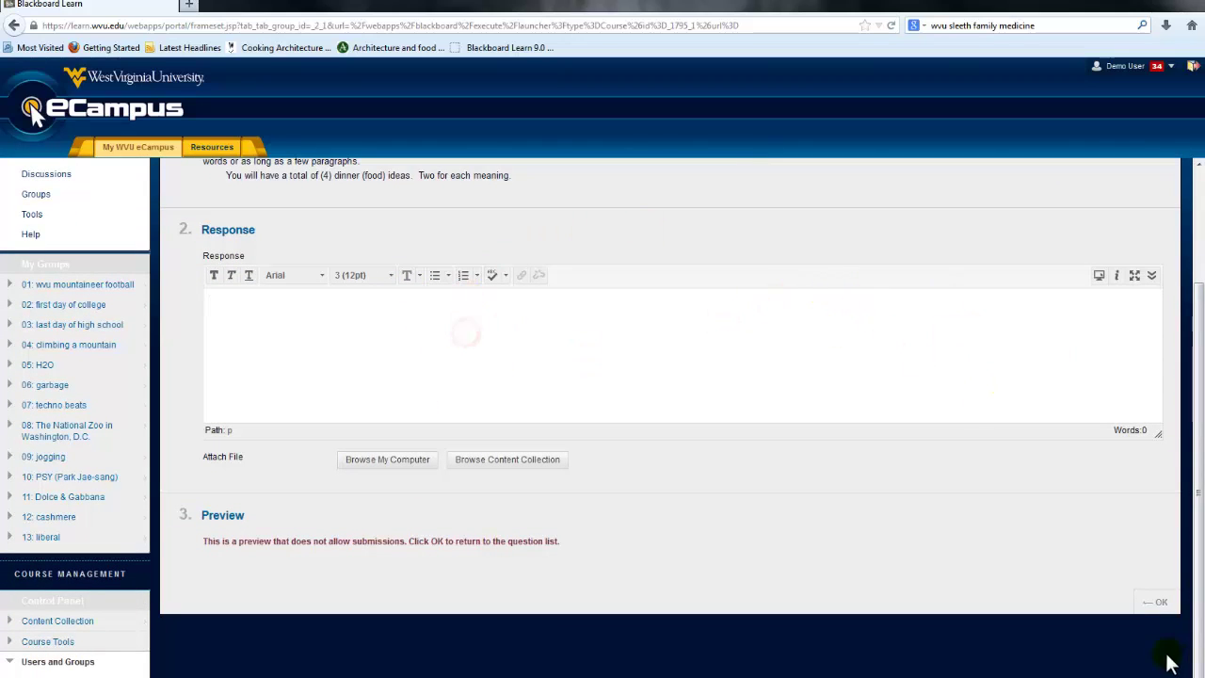
pyautogui.click(1163, 598)
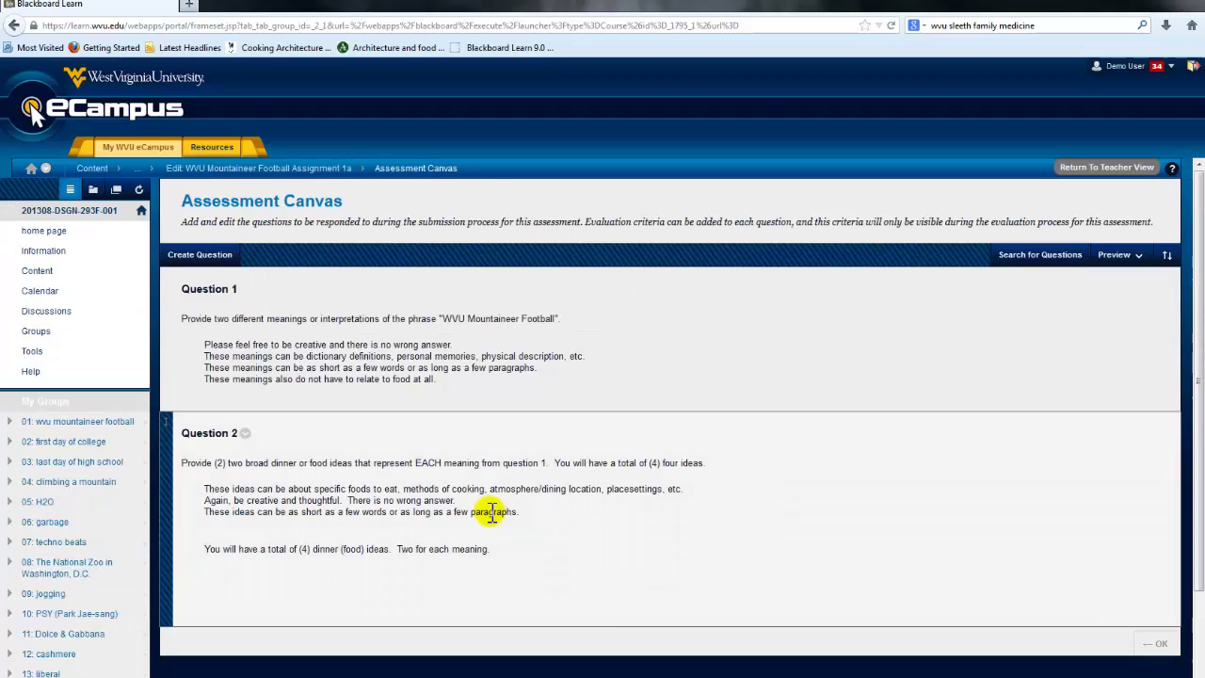
pyautogui.scroll(-2, 600, 606)
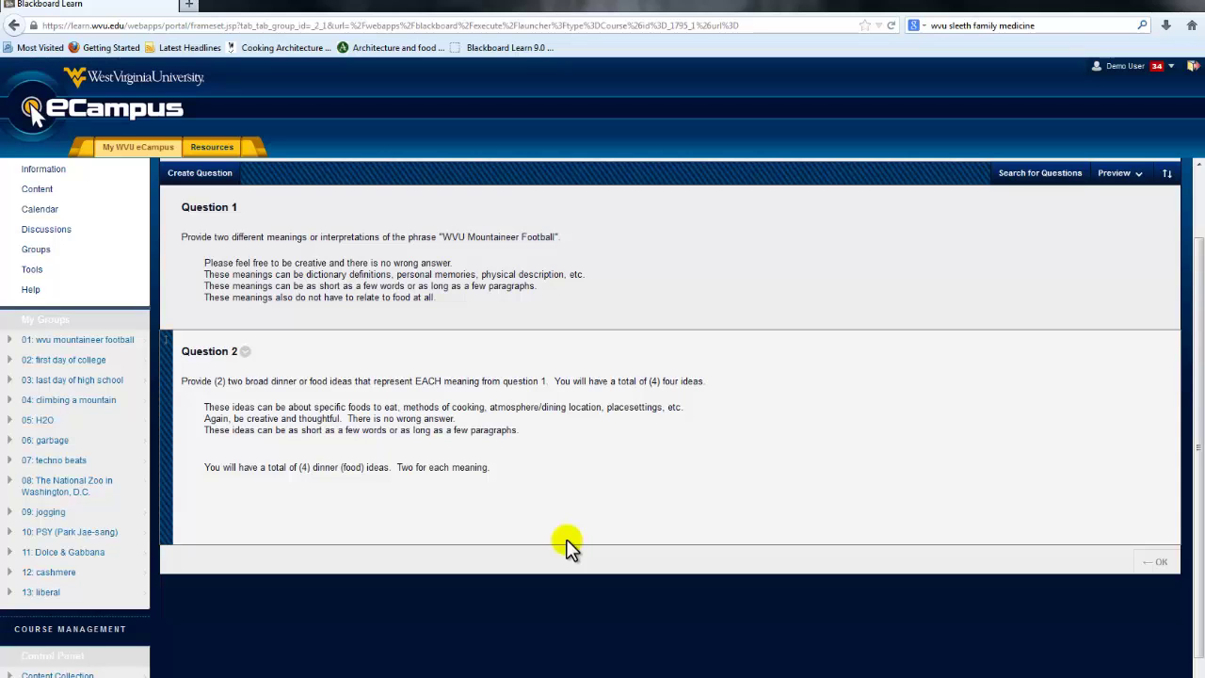
pyautogui.scroll(3, 568, 544)
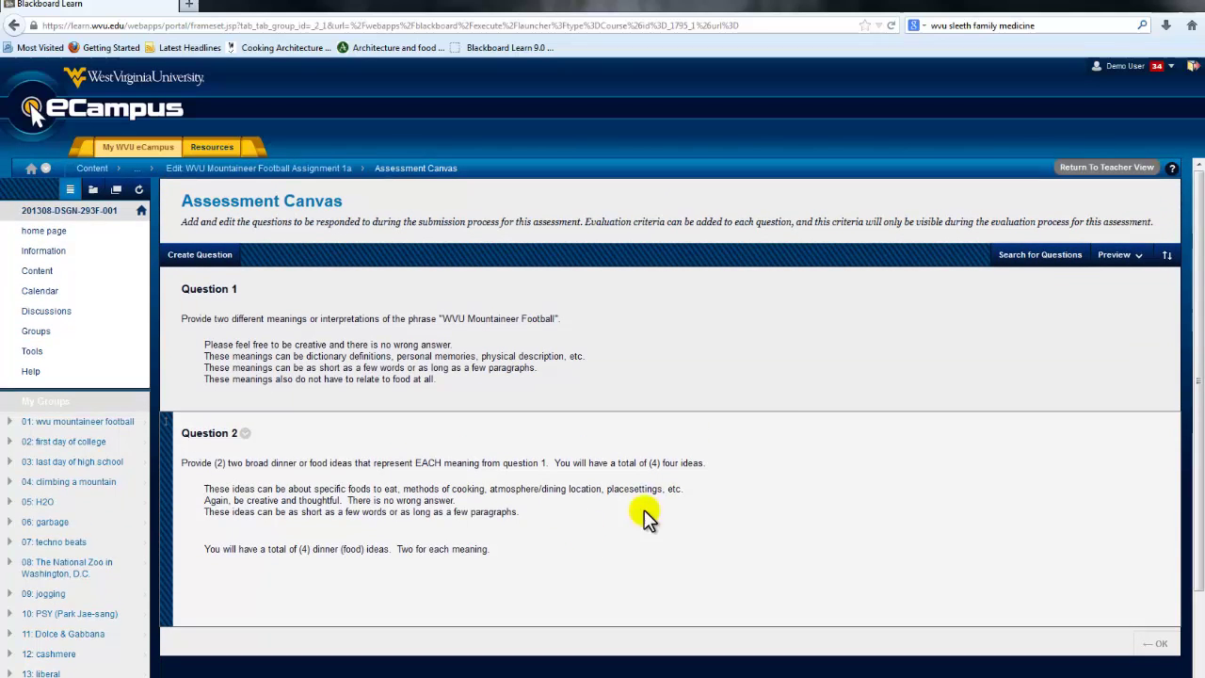
pyautogui.scroll(-3, 1026, 295)
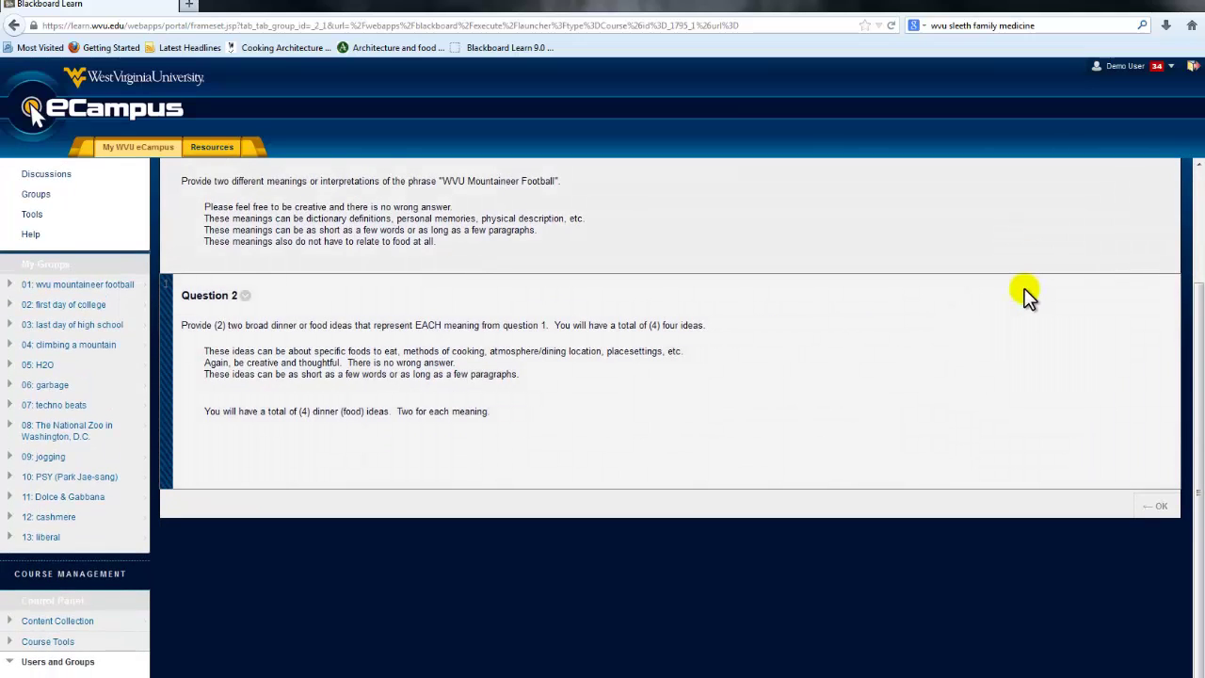